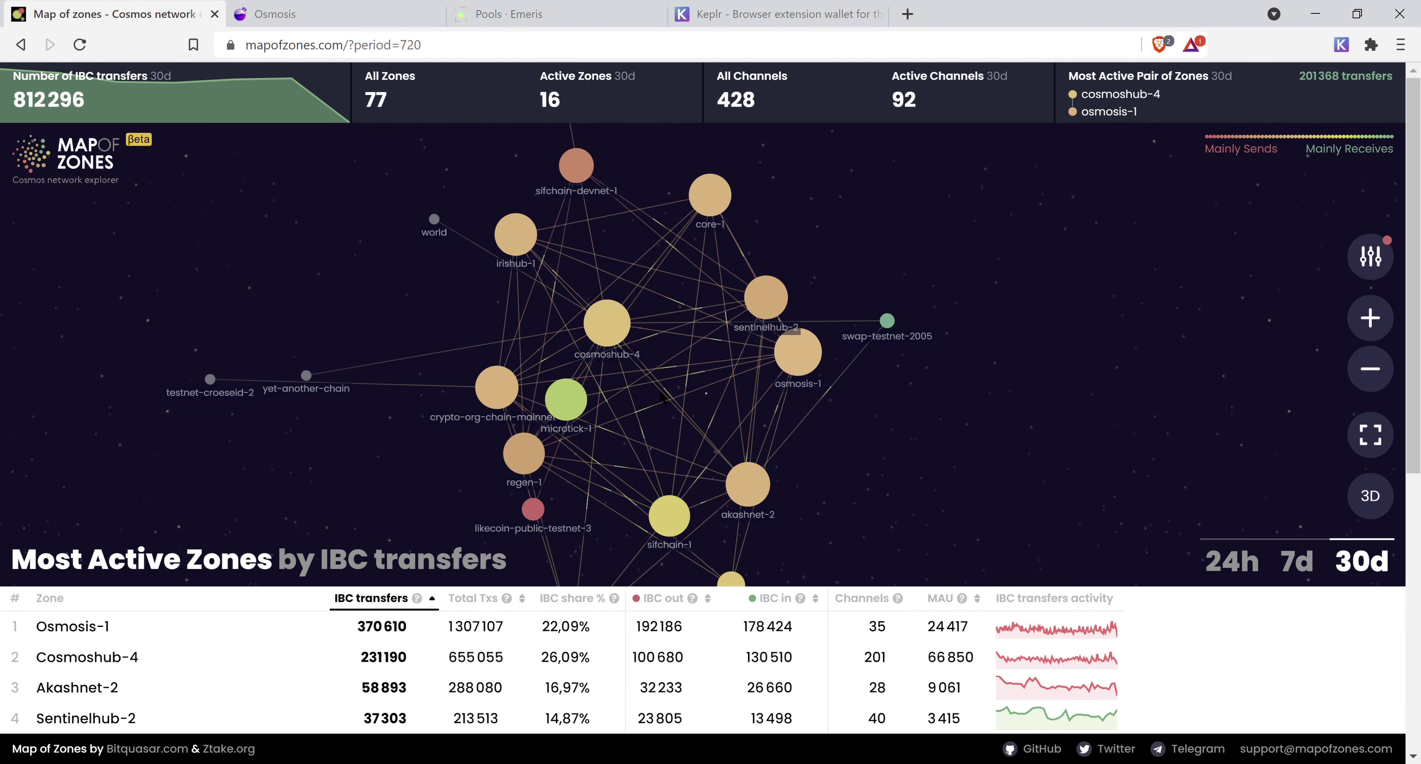
Look over the Map of Zones network graph, switch to Osmosis, and open its Trade page
mouse_move(457, 354)
mouse_move(821, 230)
click(298, 22)
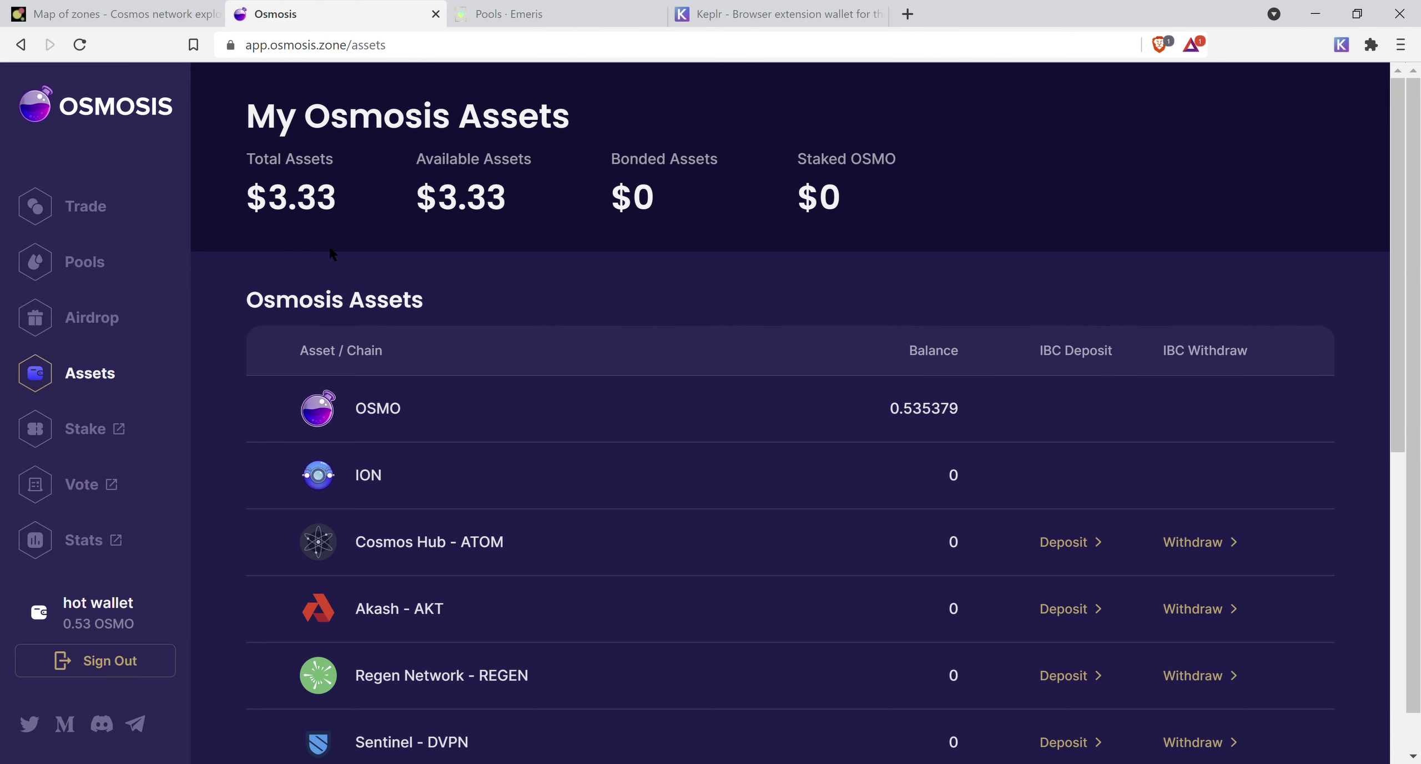
click(88, 210)
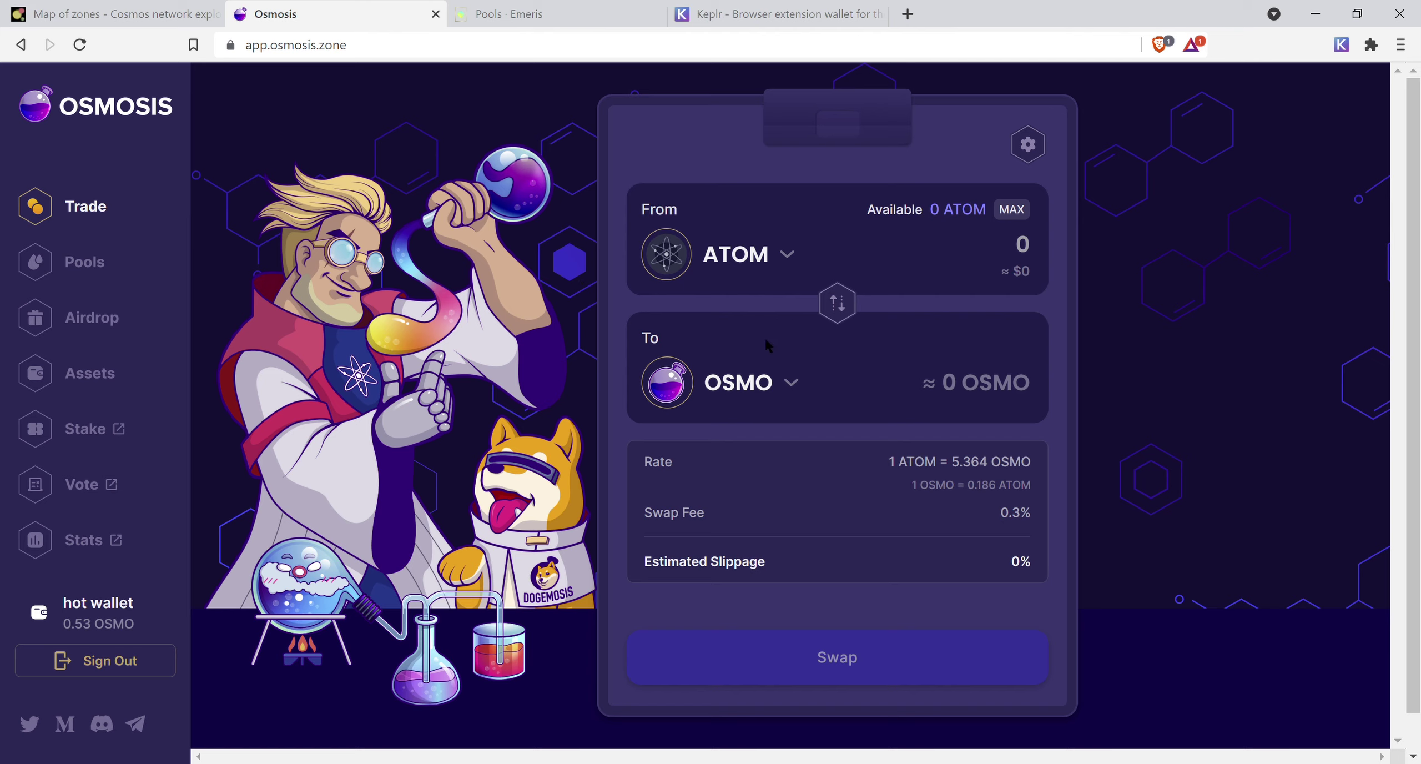
Open the Osmosis Pools page and examine the APR and liquidity of the incentivized pools
click(76, 260)
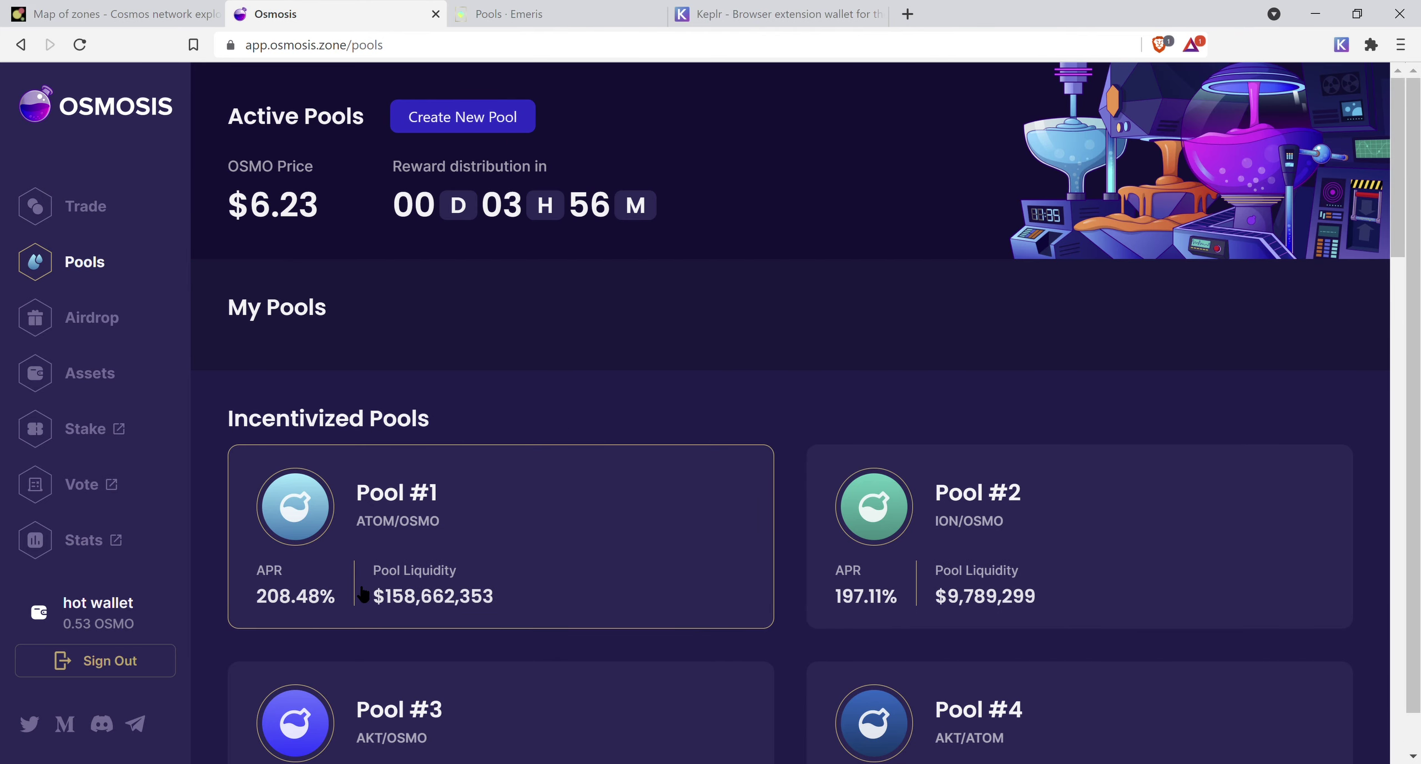
scroll(363, 594, down, 2)
scroll(363, 594, down, 3)
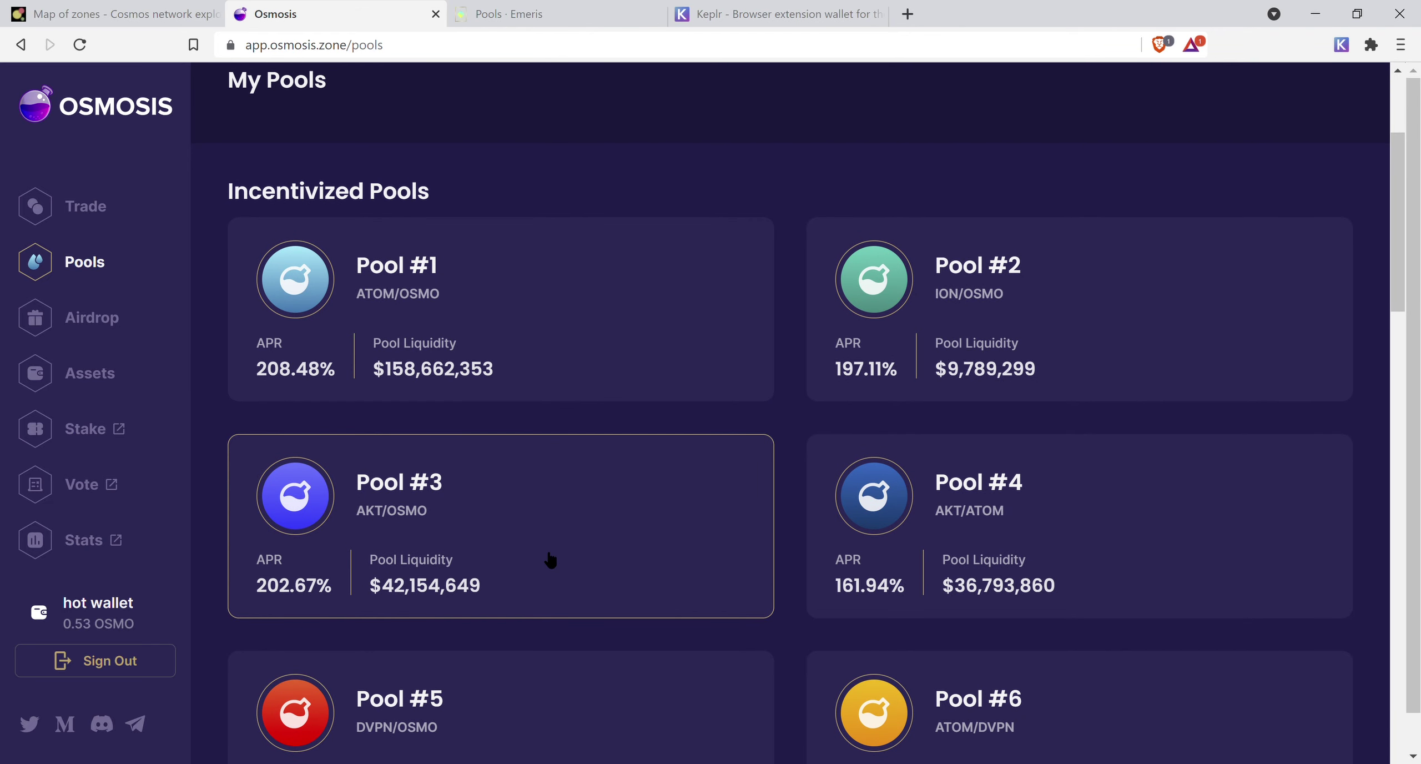
scroll(427, 572, down, 10)
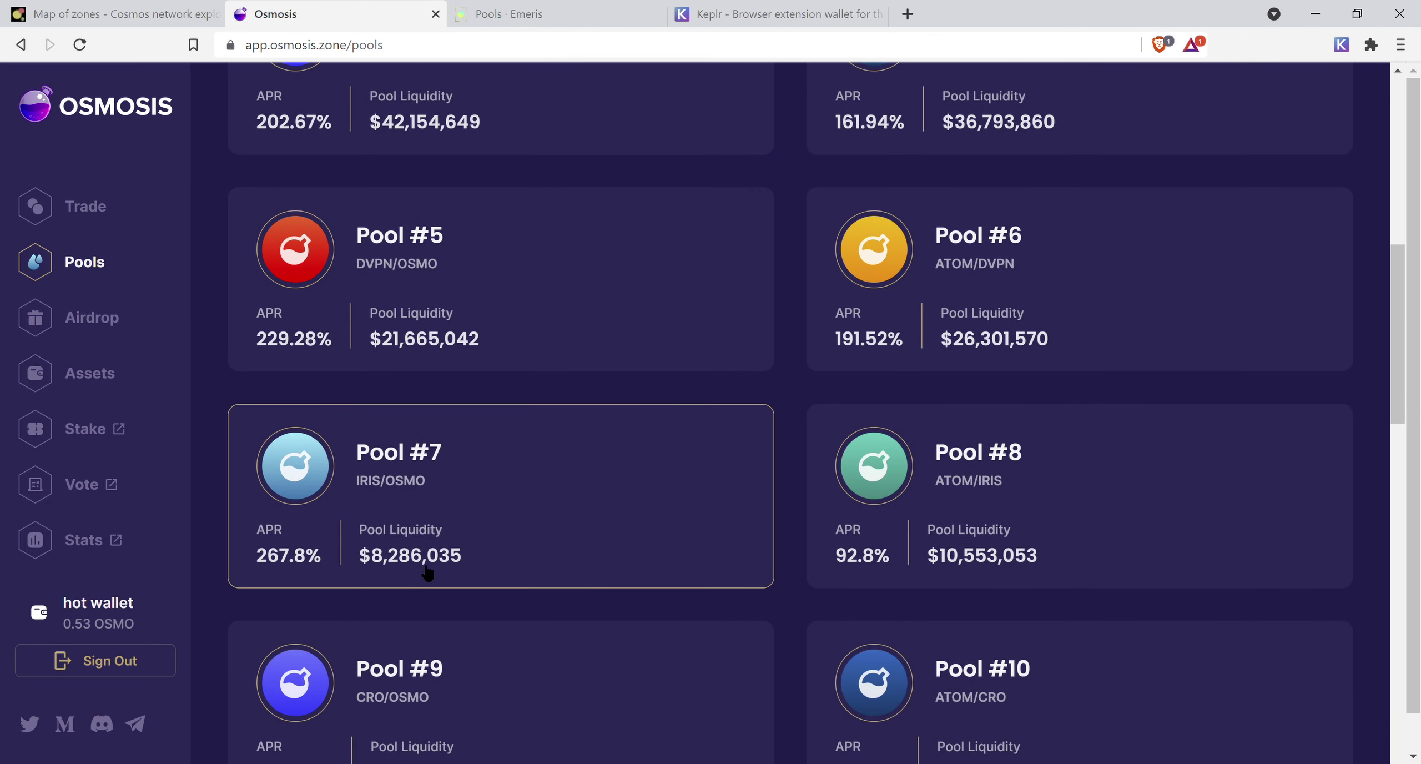
scroll(428, 572, down, 4)
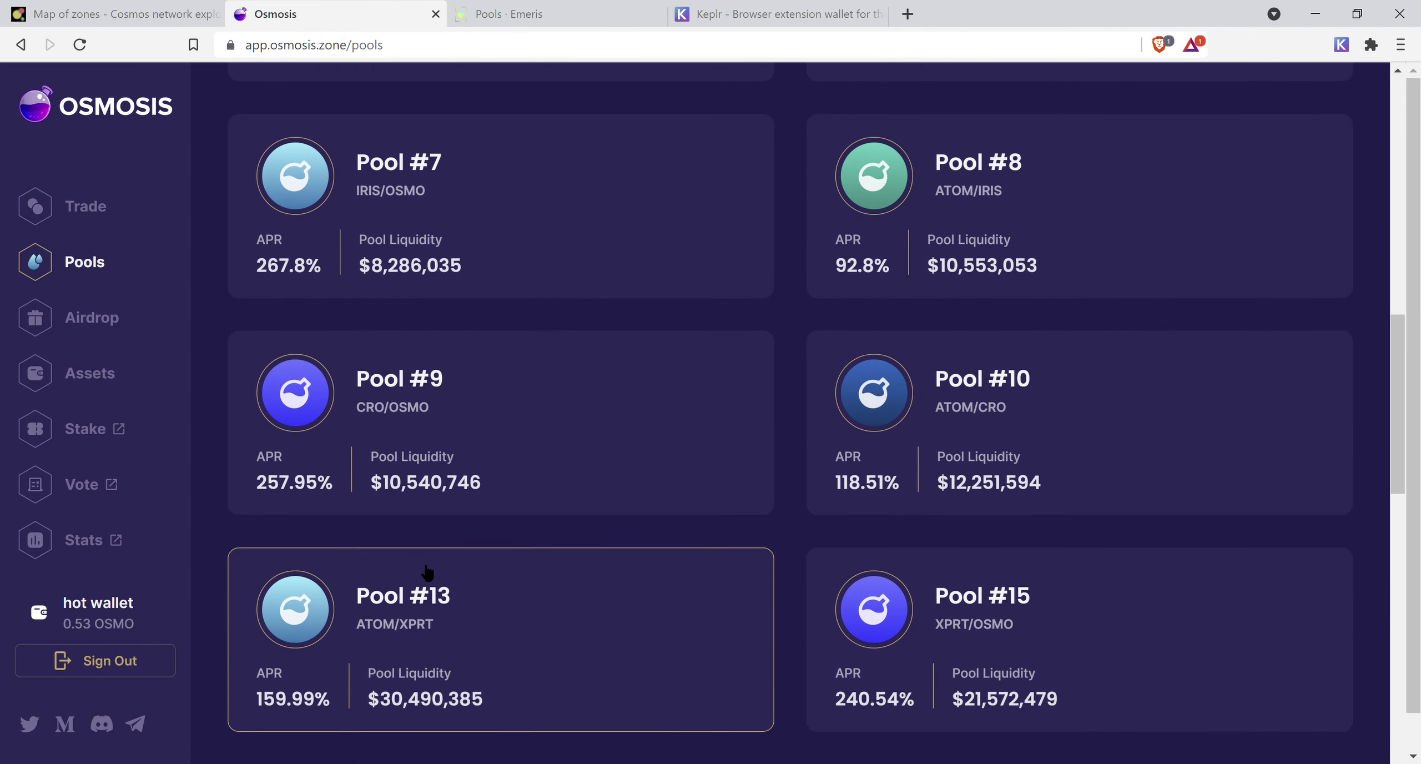
scroll(428, 572, down, 2)
scroll(427, 572, down, 10)
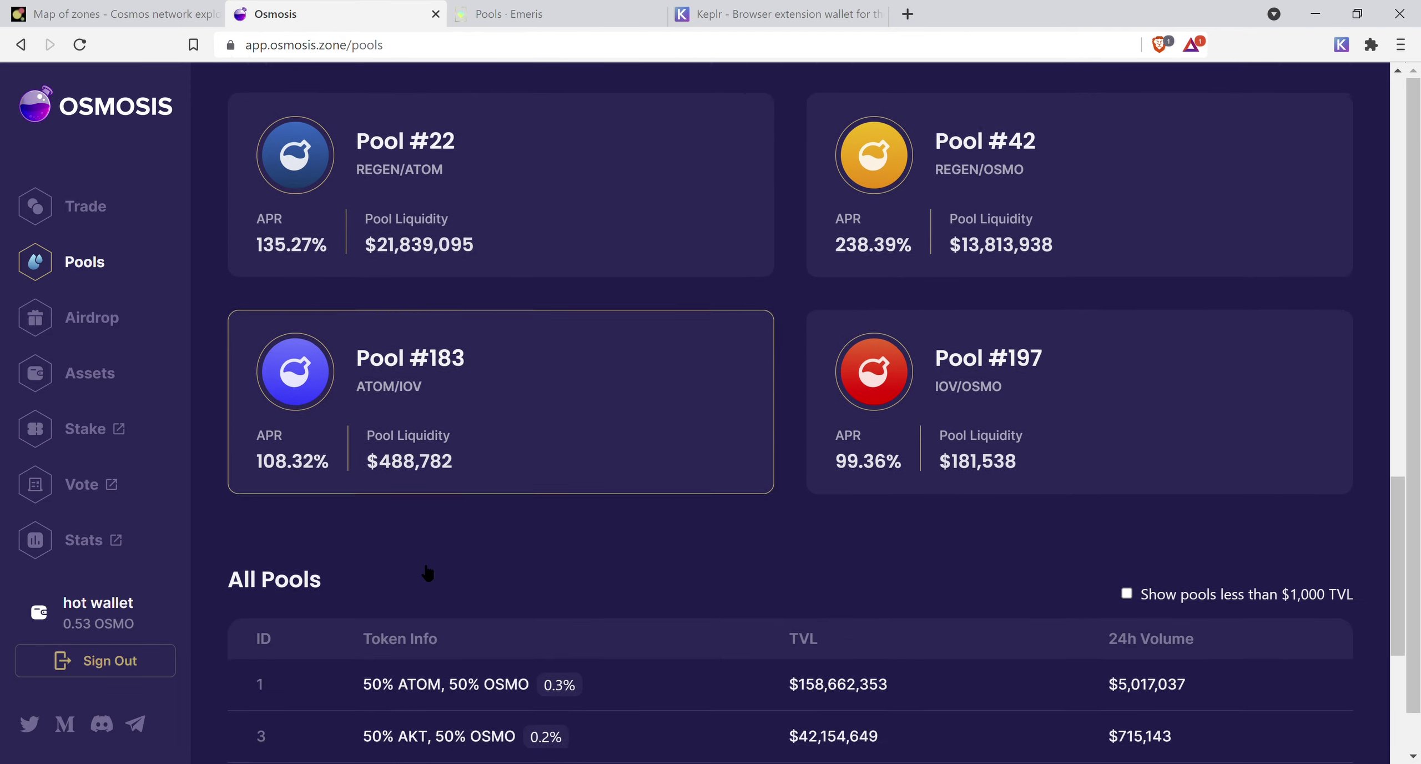
scroll(427, 572, up, 7)
scroll(428, 572, up, 15)
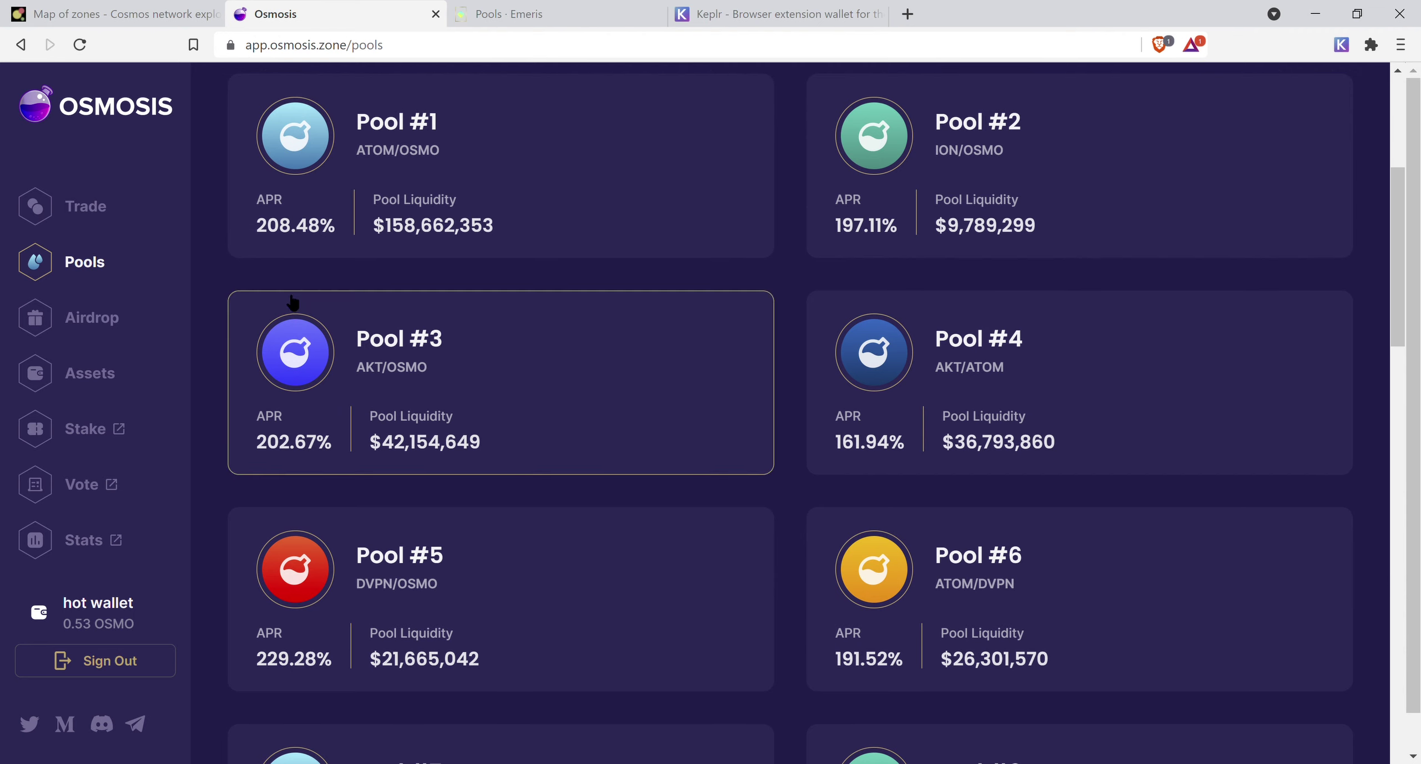
Open the Osmosis Assets page and review the listed chains with their IBC deposit and withdraw options
click(102, 370)
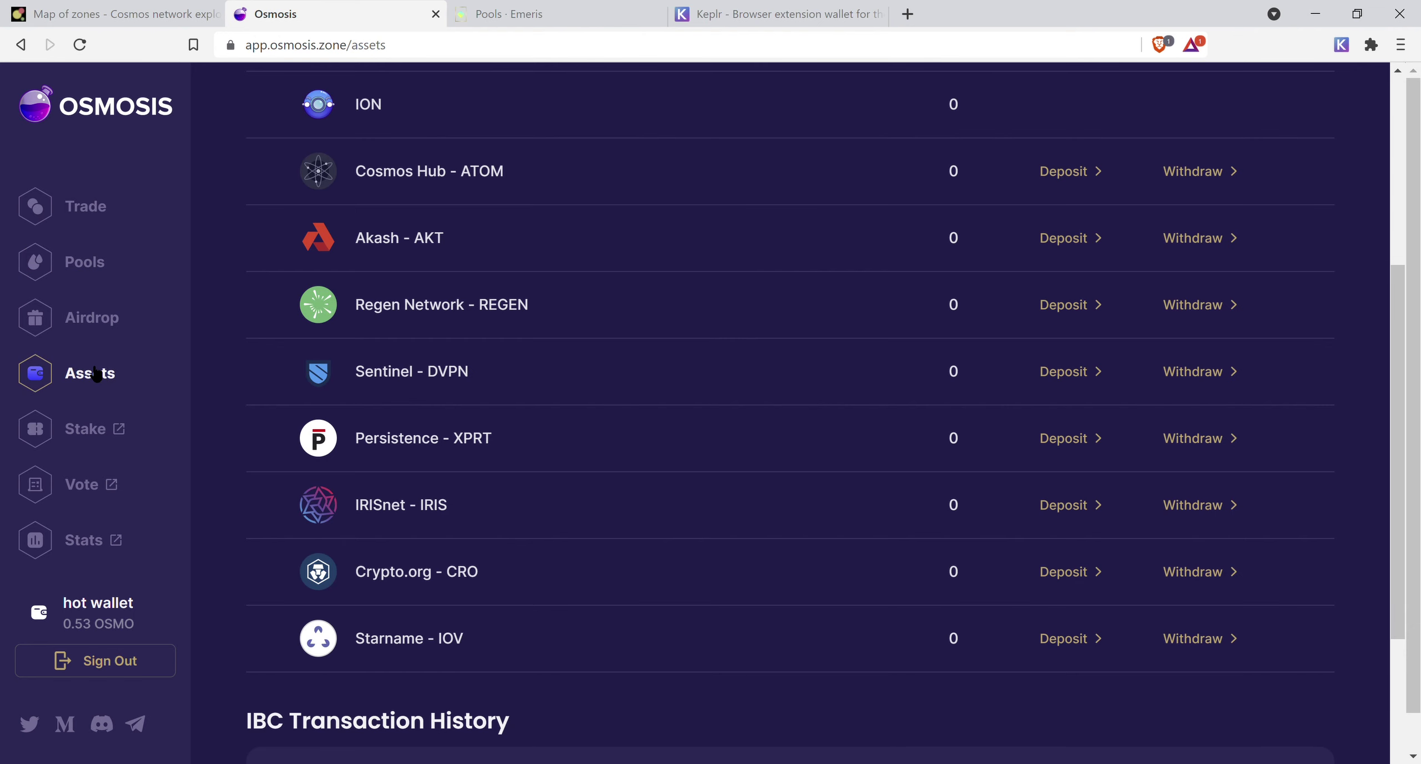
scroll(583, 290, up, 6)
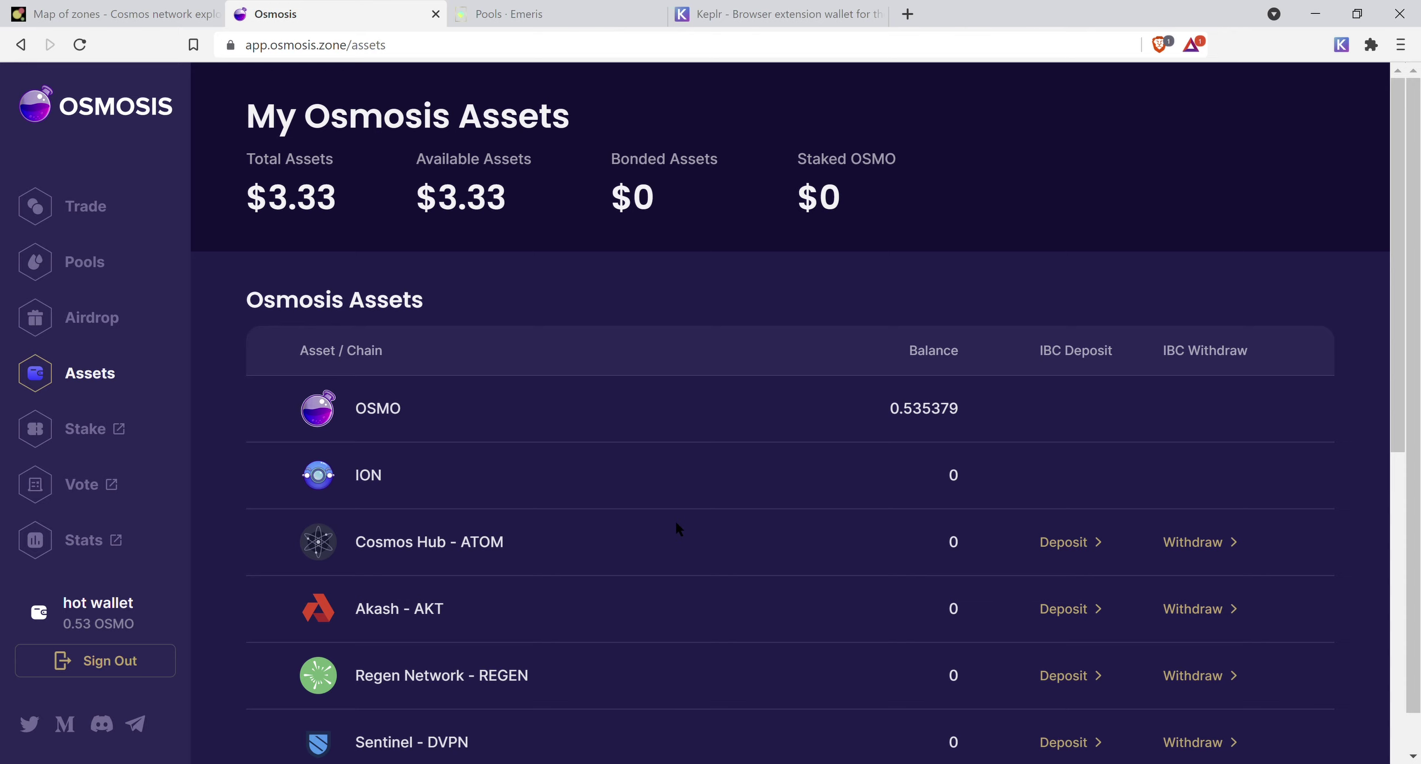
scroll(675, 523, down, 5)
scroll(676, 523, up, 5)
scroll(676, 523, down, 6)
scroll(676, 523, up, 3)
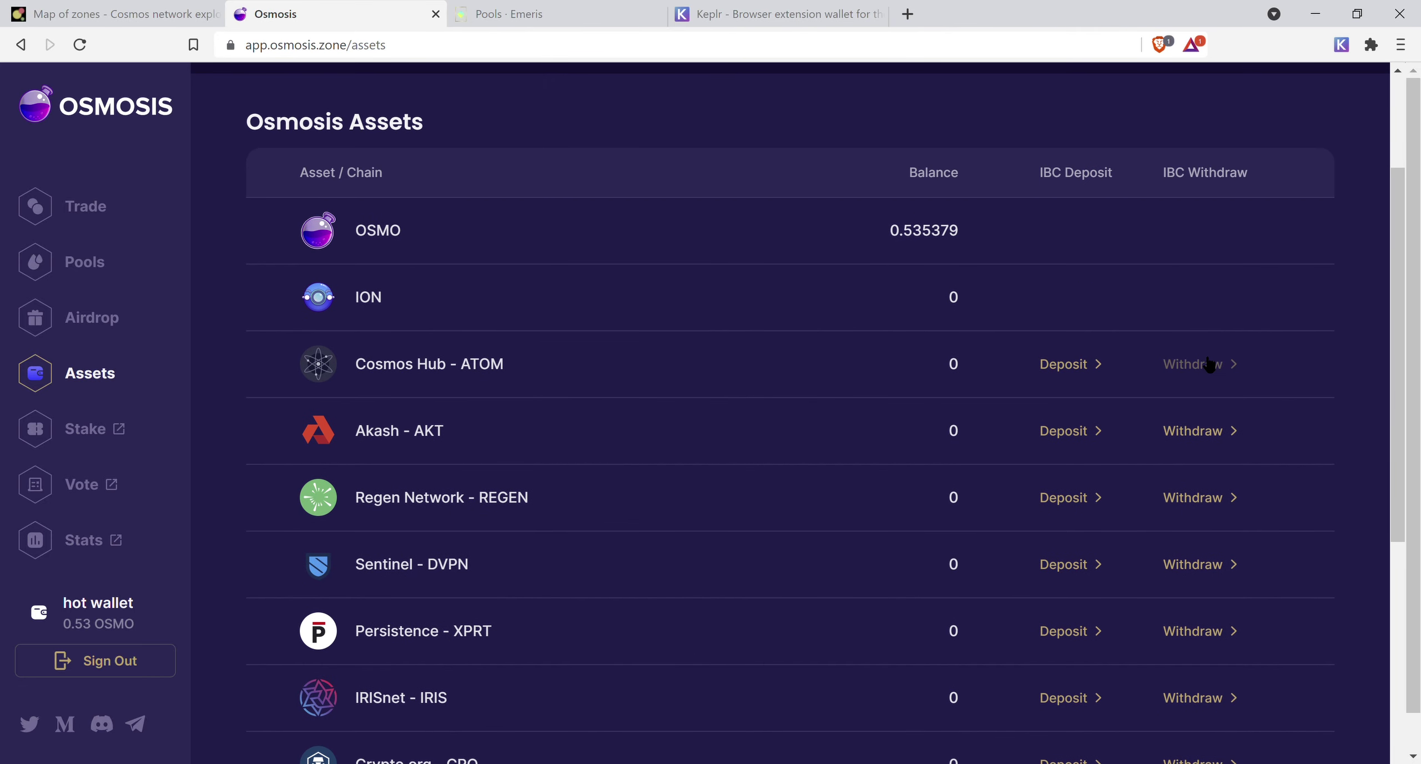
Deposit 1.5 ATOM from the Cosmos Hub wallet into Osmosis through an IBC transfer
click(1065, 370)
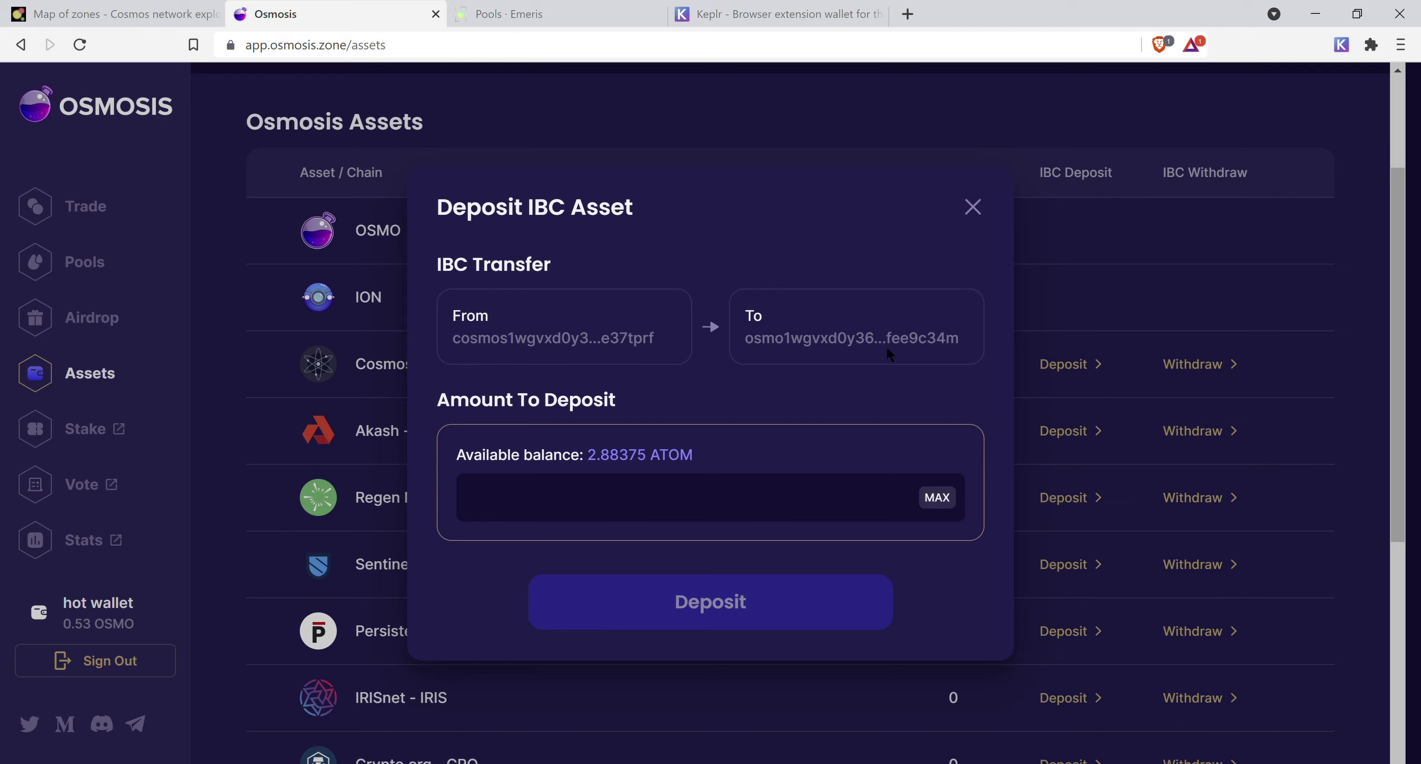
click(1340, 46)
click(660, 507)
text(1)
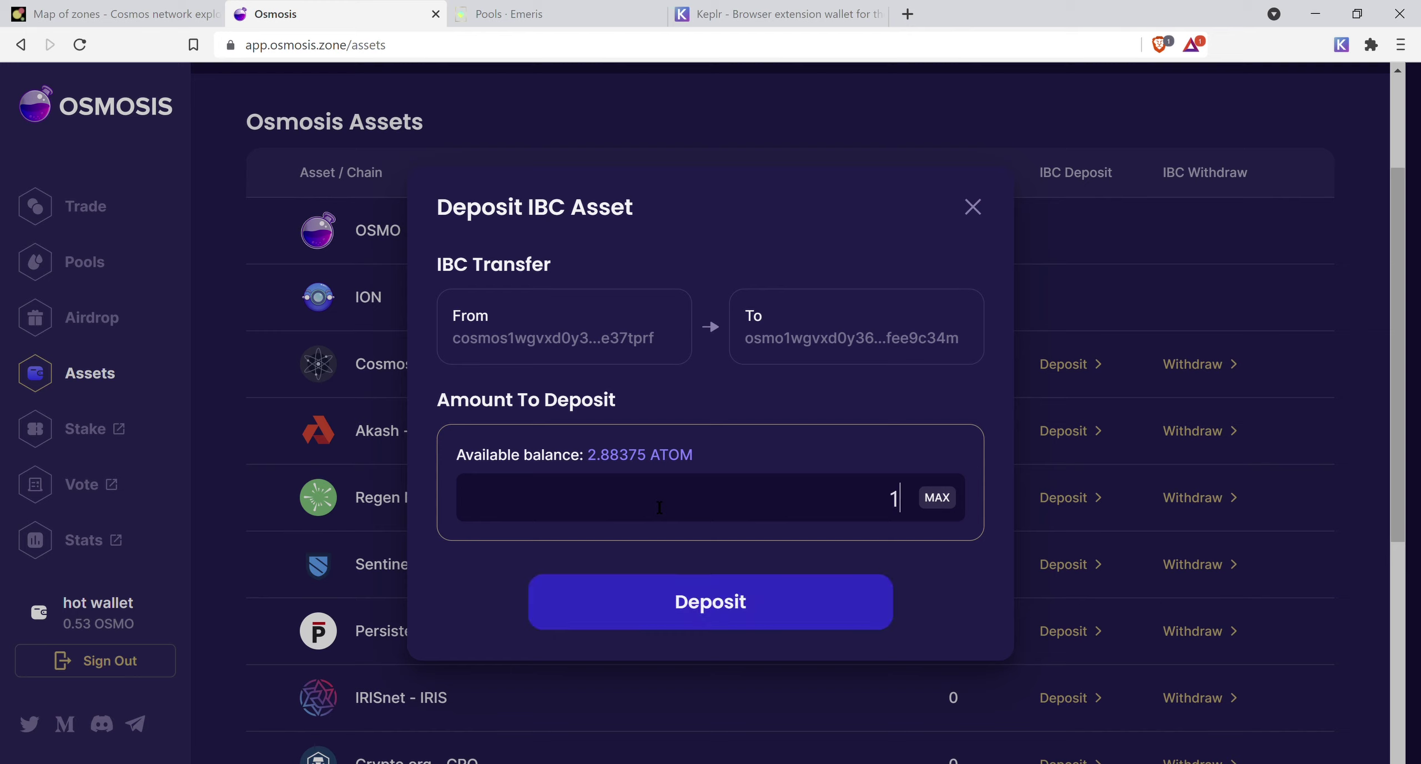
text(.5)
click(728, 610)
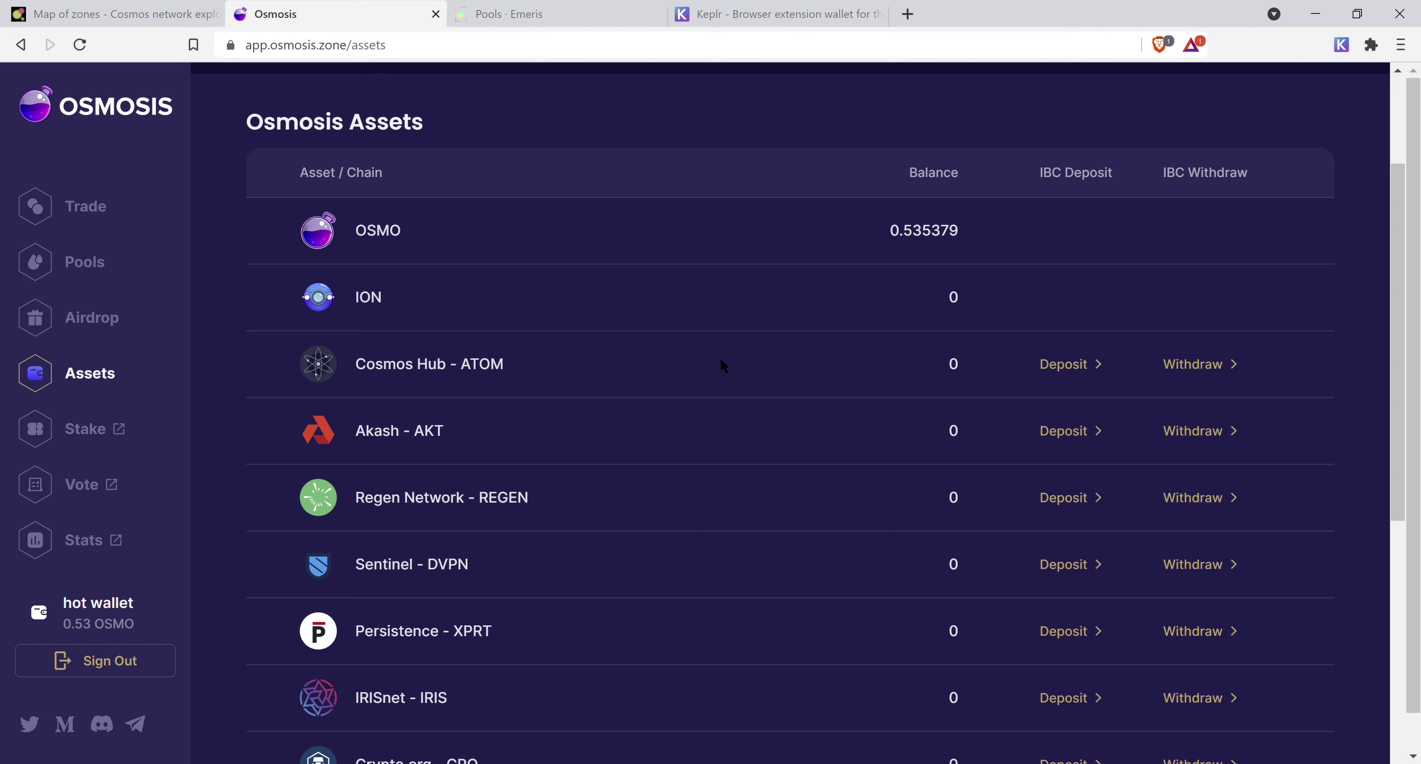
Check the total assets and the ATOM balance on the Osmosis Assets page
scroll(692, 208, up, 3)
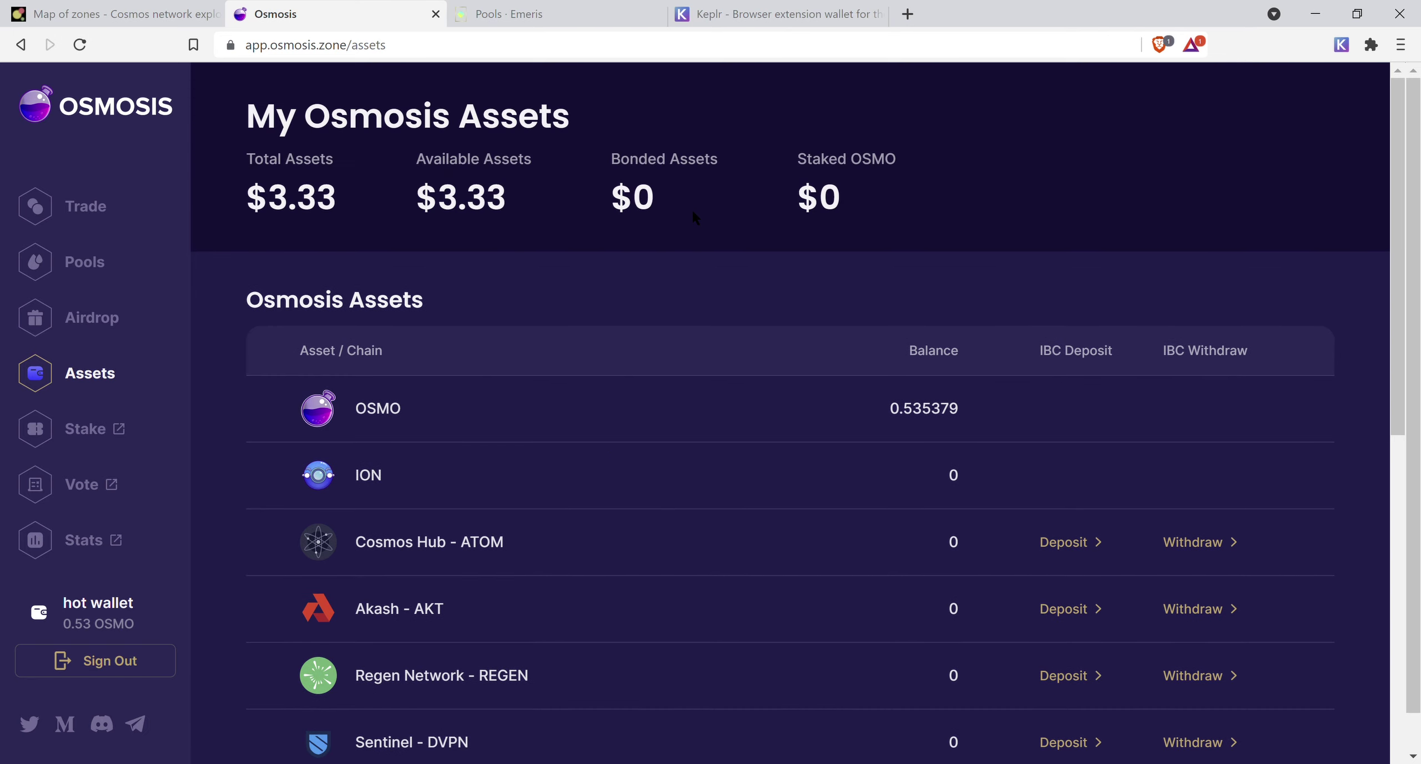
scroll(666, 315, down, 2)
scroll(666, 315, up, 2)
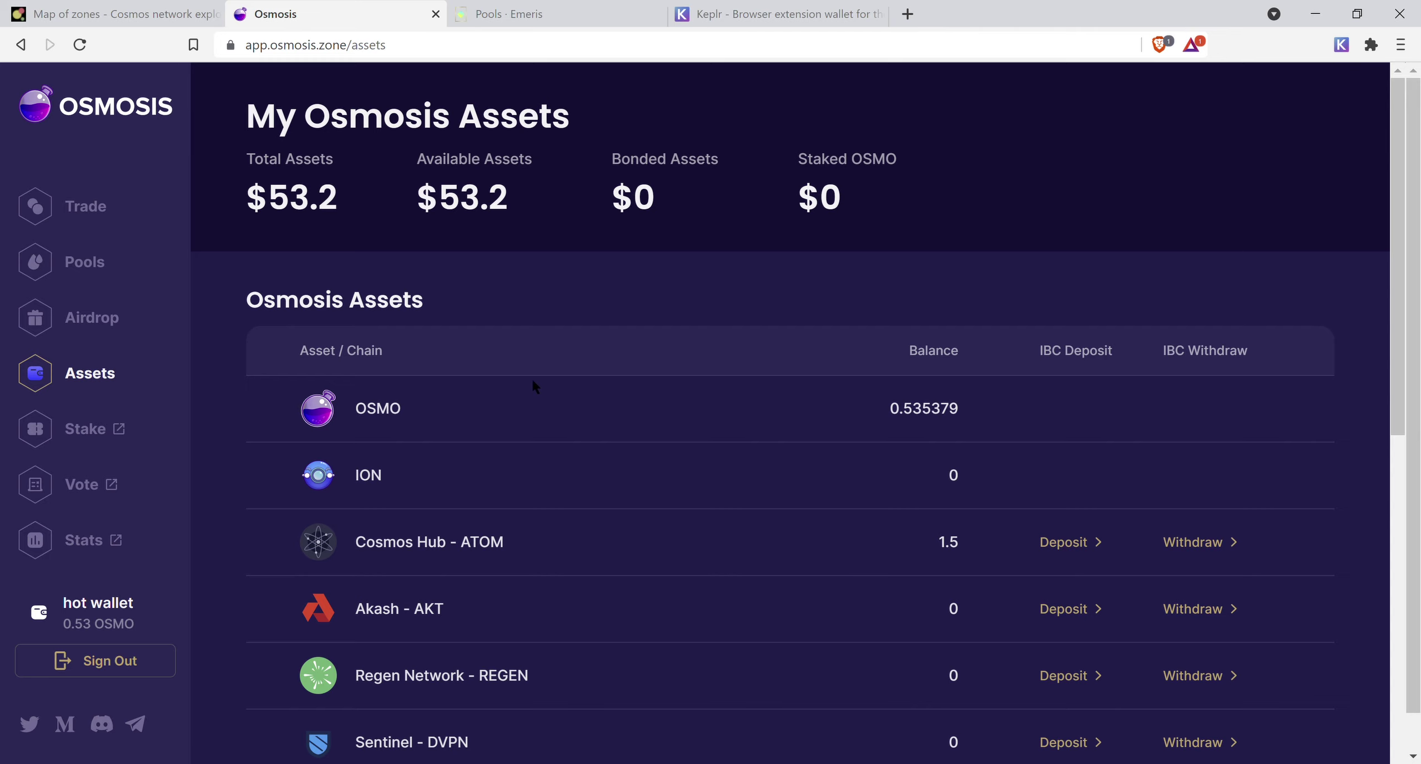
Switch to Emeris and open the Portfolio page to inspect the ATOM holdings across chains
click(515, 13)
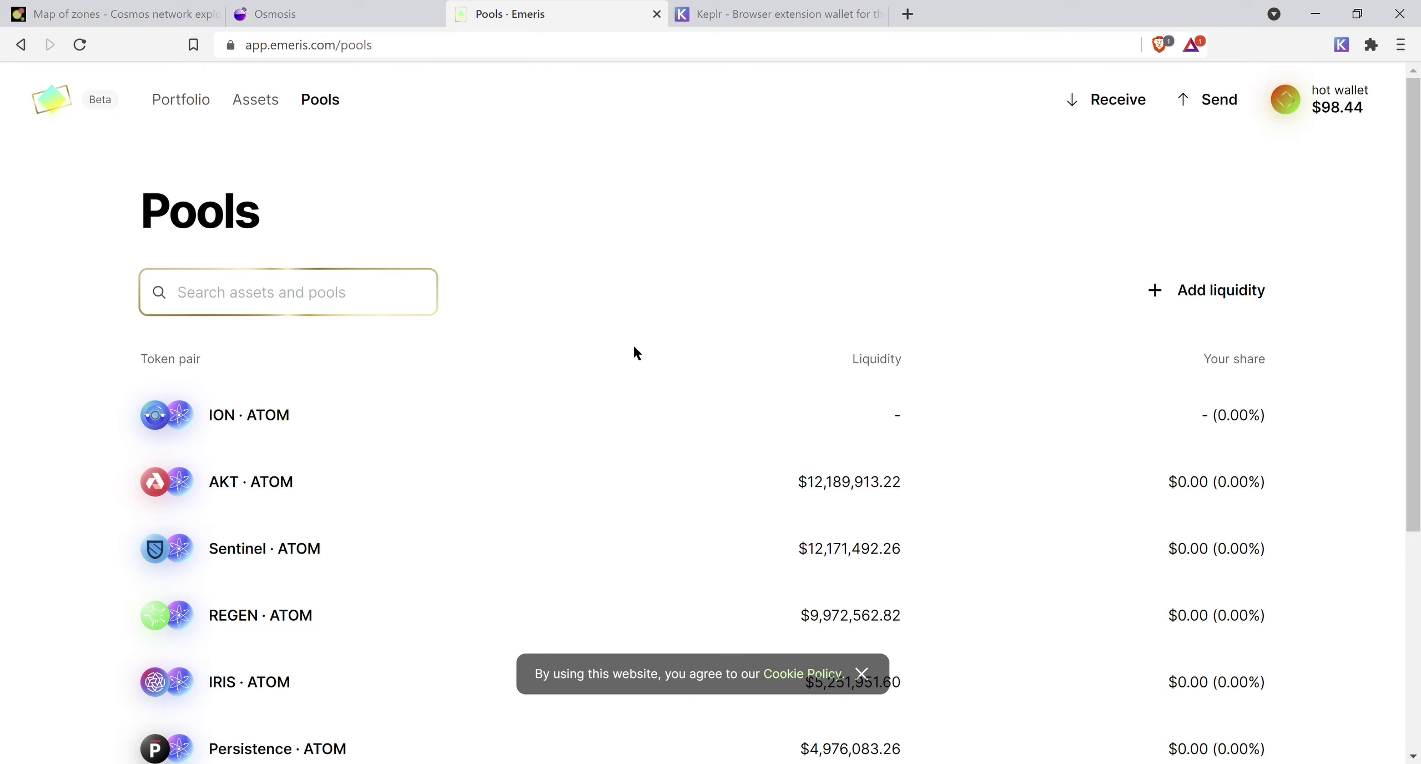
click(181, 101)
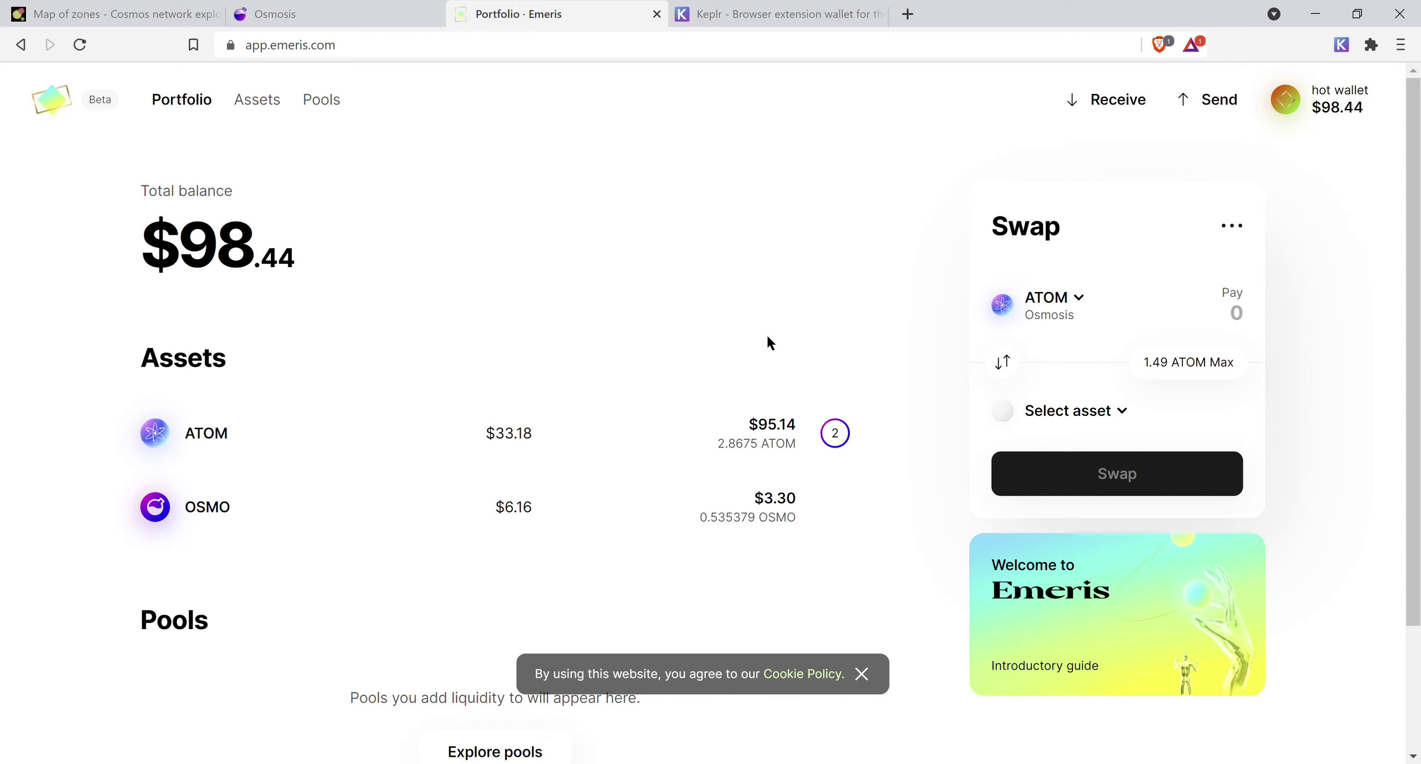
mouse_move(836, 439)
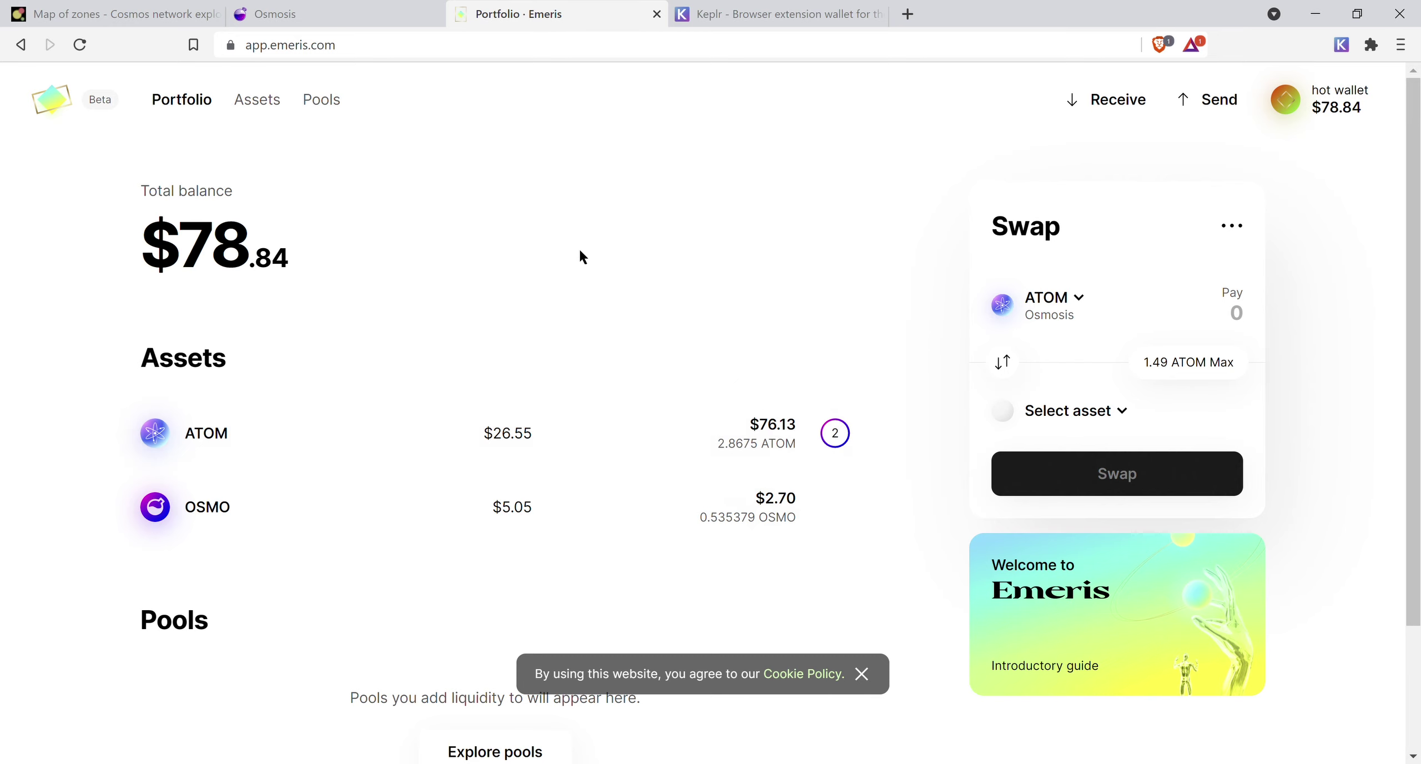
Return to Osmosis and view the asset list with its IBC deposit and withdraw options
click(286, 17)
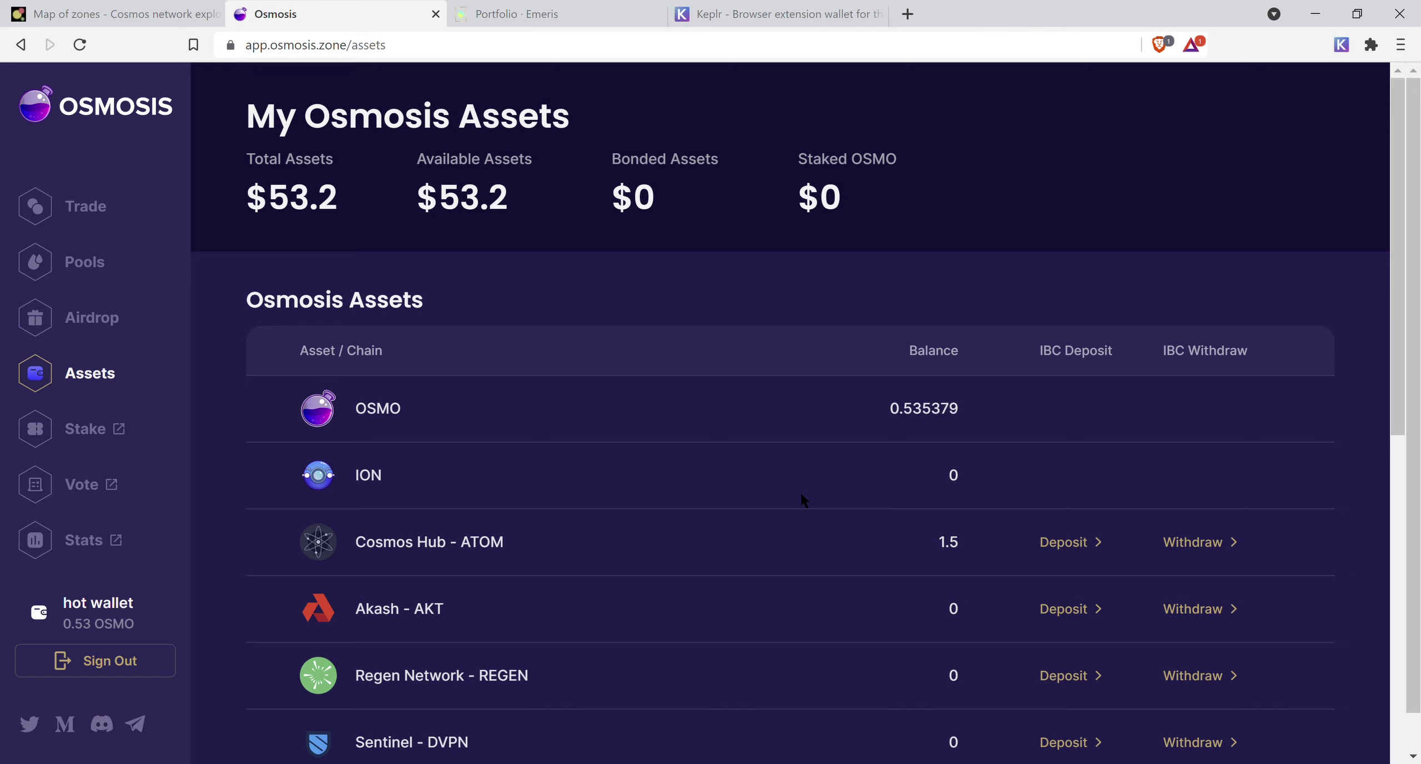
scroll(800, 493, down, 2)
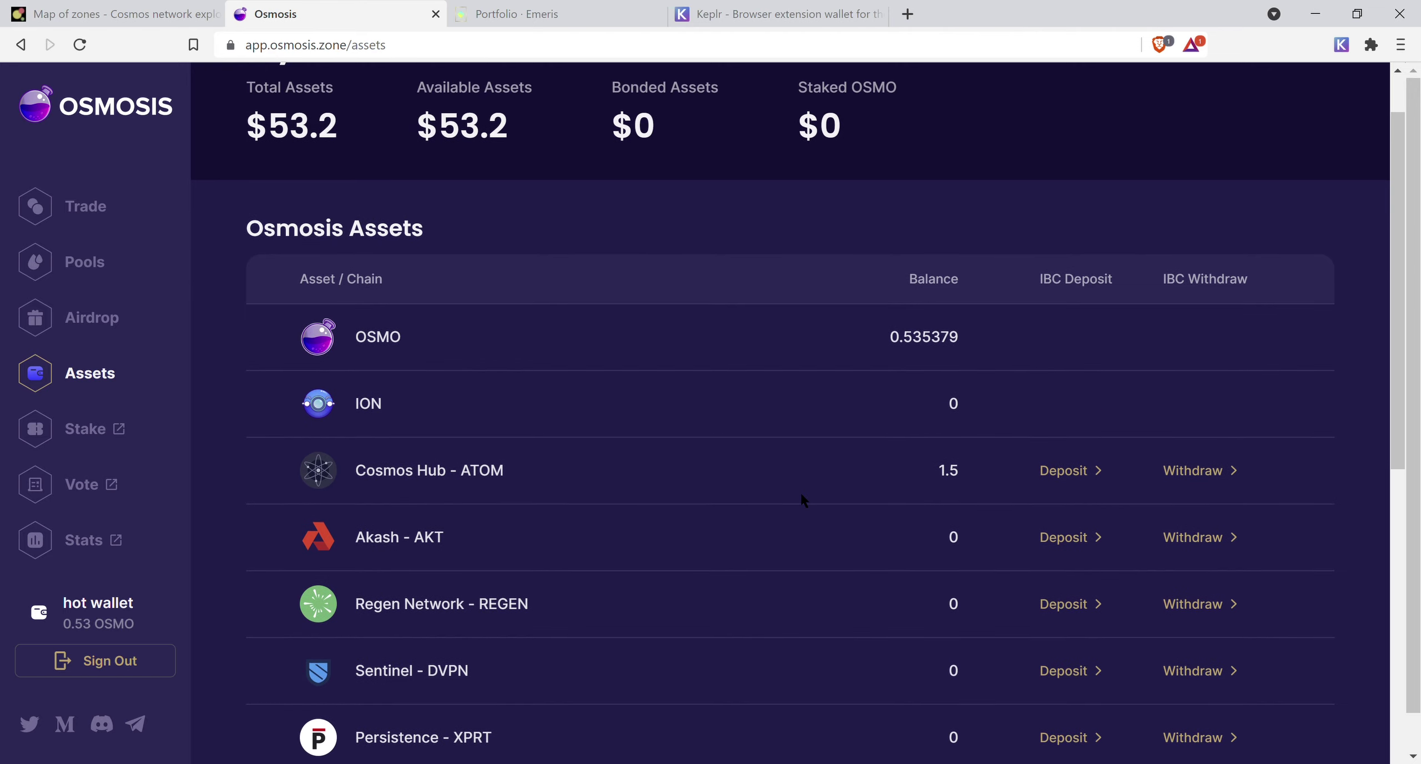